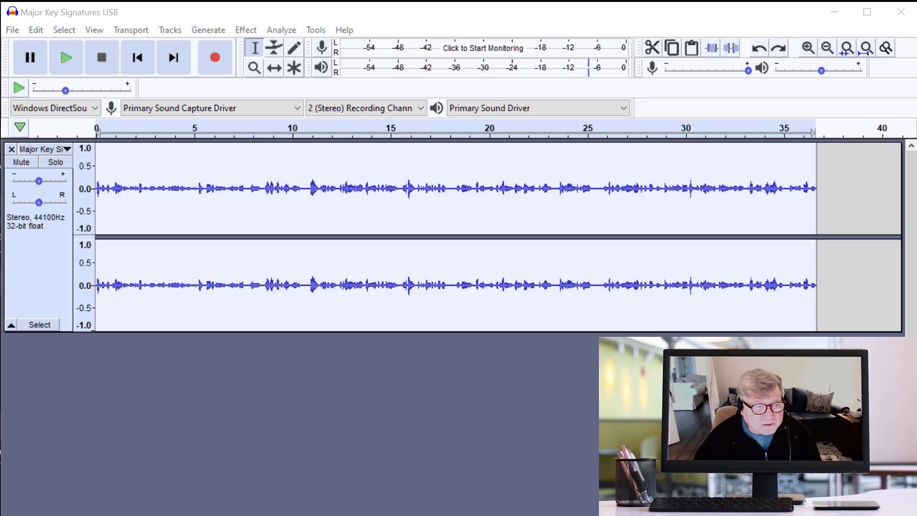
Step: Select the full 0–36.7 second narration clip, ending with Ctrl+A to select all audio
{"action": "left_click_drag", "start_coordinate": [114, 167], "coordinate": [905, 220]}
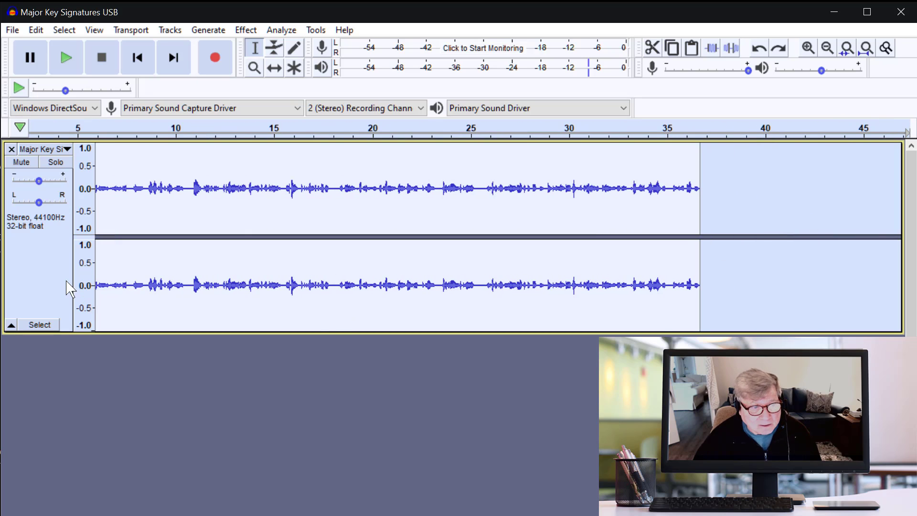
{"action": "scroll", "coordinate": [104, 241], "scroll_direction": "left", "scroll_amount": 3}
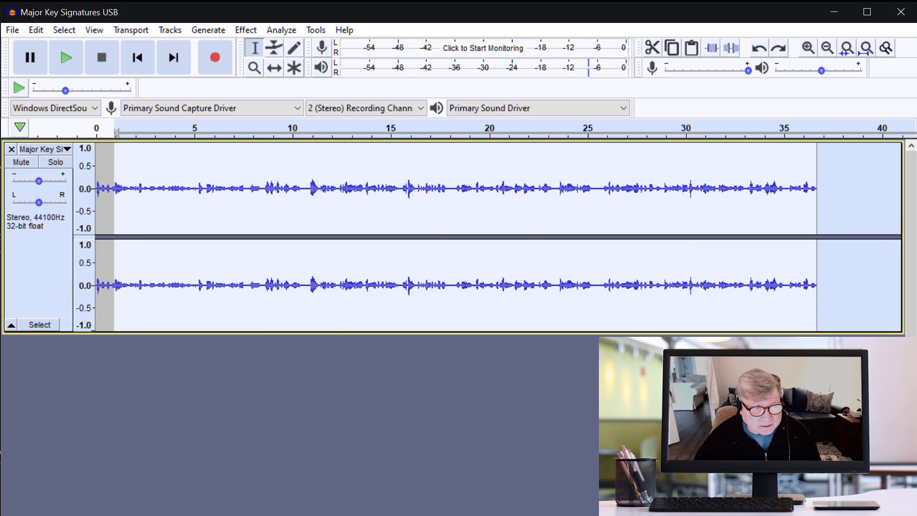
{"action": "left_click", "coordinate": [104, 241]}
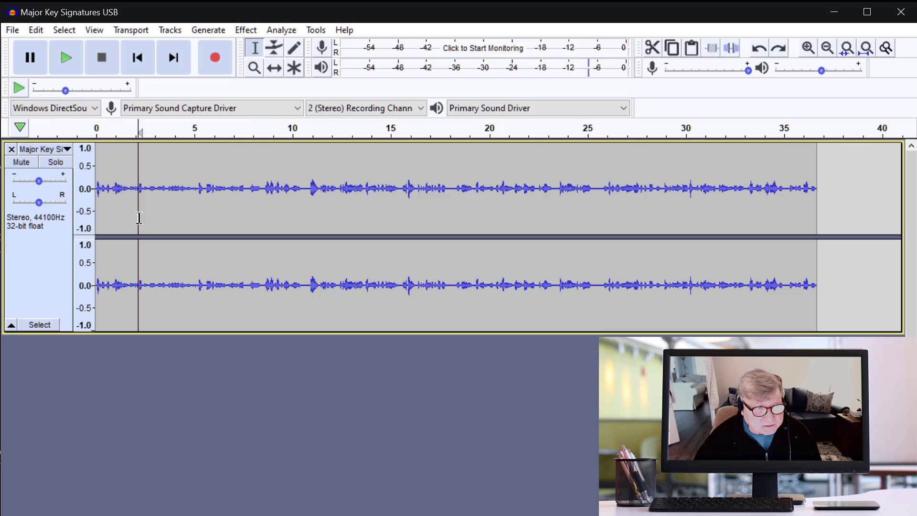
{"action": "left_click", "coordinate": [38, 260]}
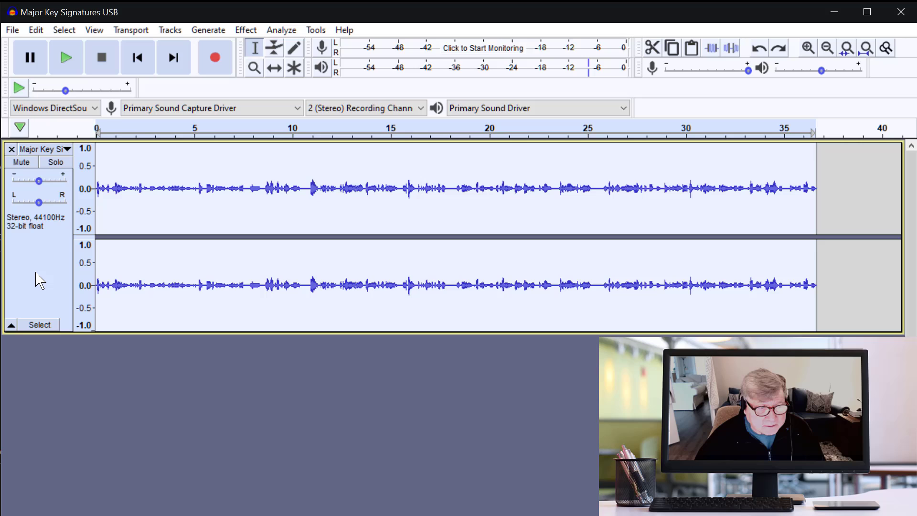
{"action": "left_click", "coordinate": [187, 271]}
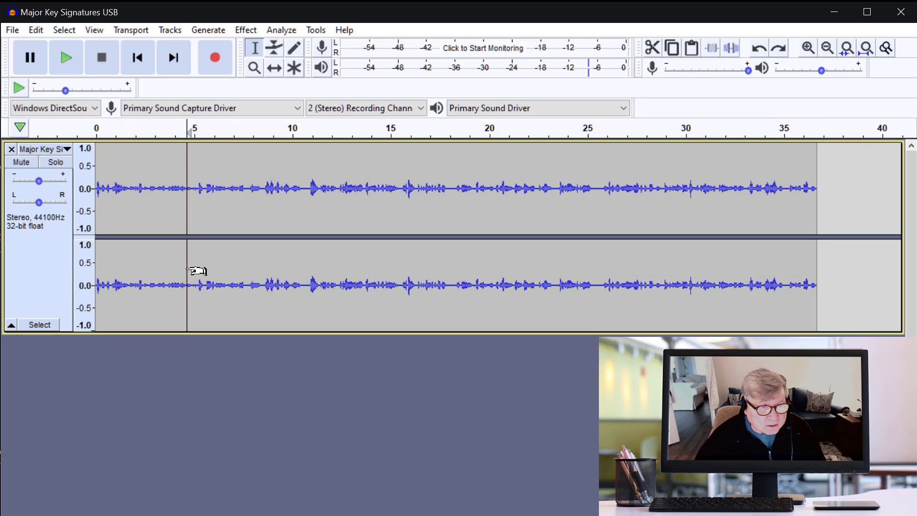
{"action": "left_click", "coordinate": [39, 271]}
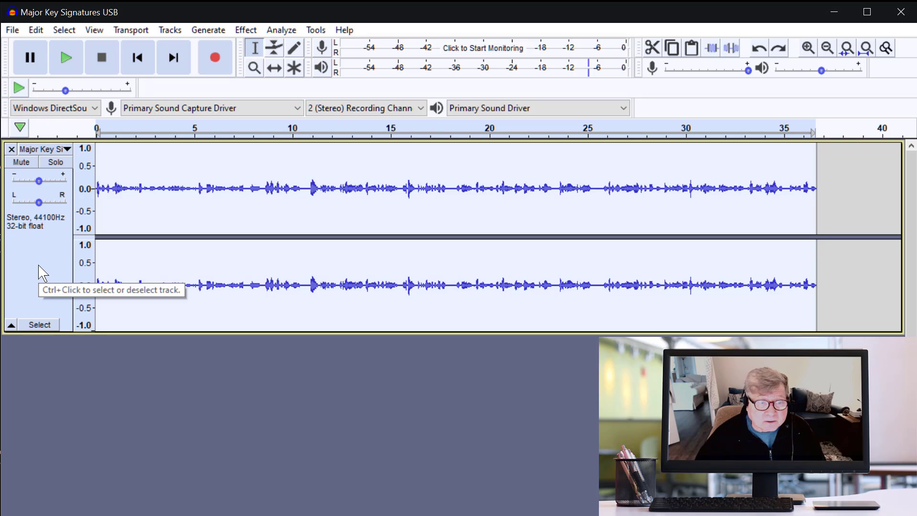
{"action": "left_click", "coordinate": [172, 253]}
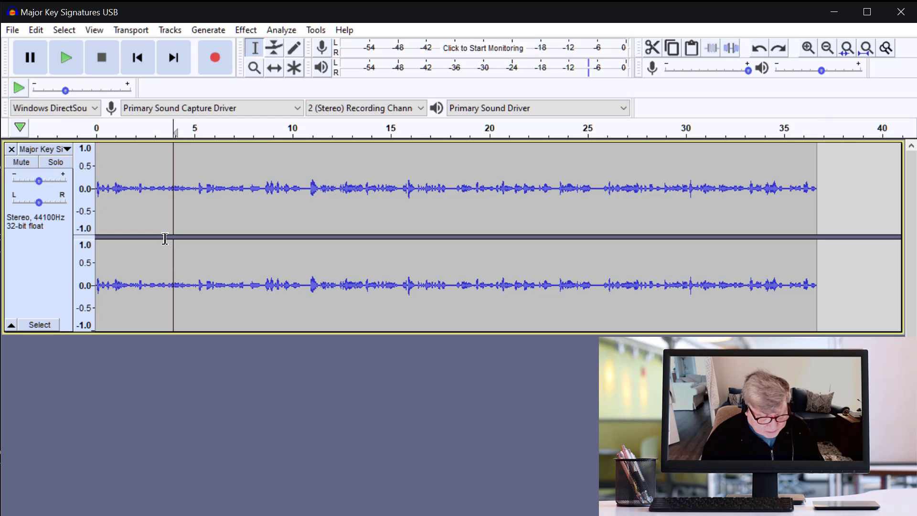
{"action": "key", "text": "ctrl+a"}
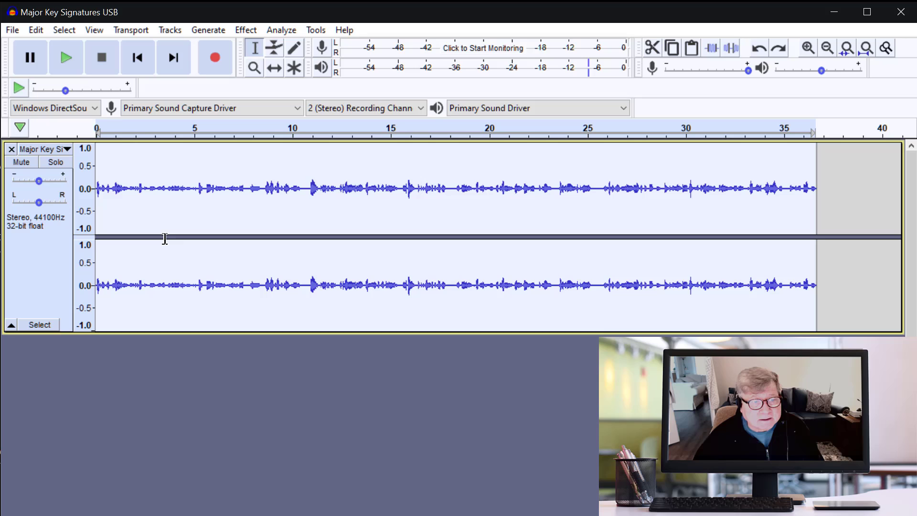
Step: Open the Normalize effect and preview it at the default -3.0 dB peak
{"action": "left_click", "coordinate": [253, 31]}
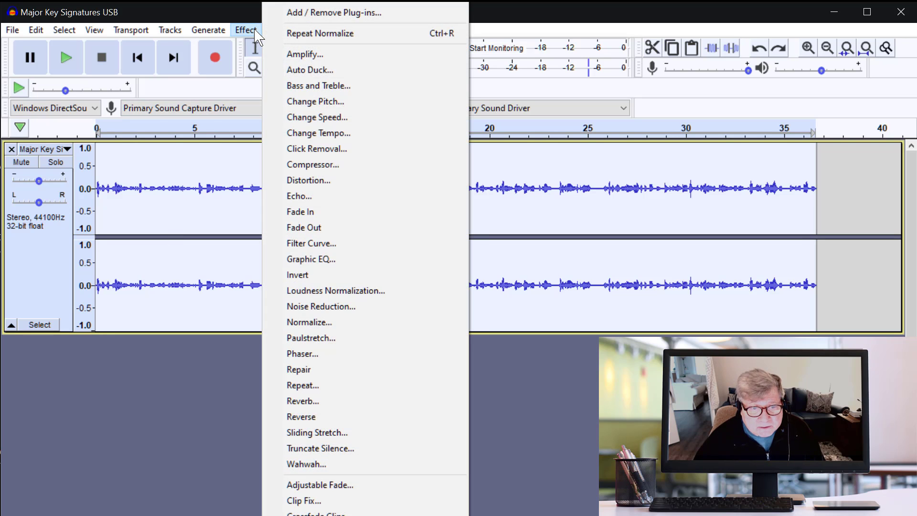
{"action": "left_click", "coordinate": [346, 323]}
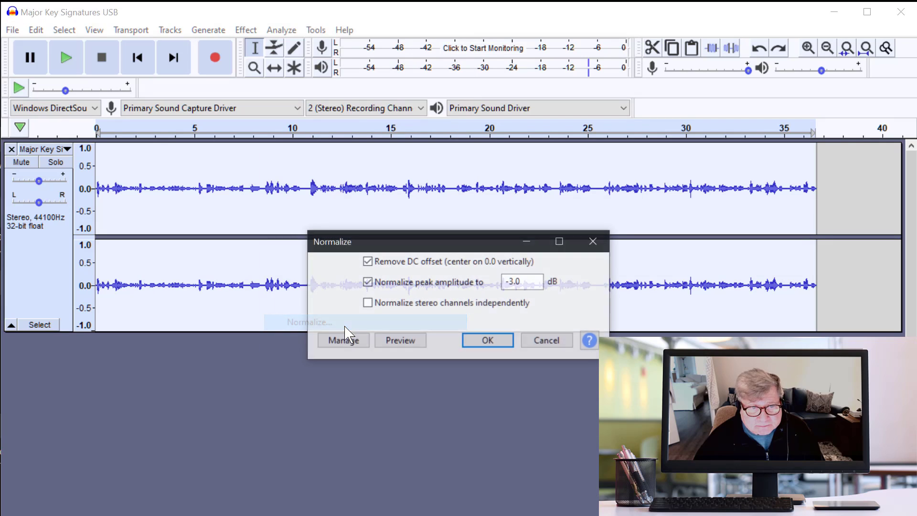
{"action": "left_click_drag", "start_coordinate": [488, 235], "coordinate": [481, 317]}
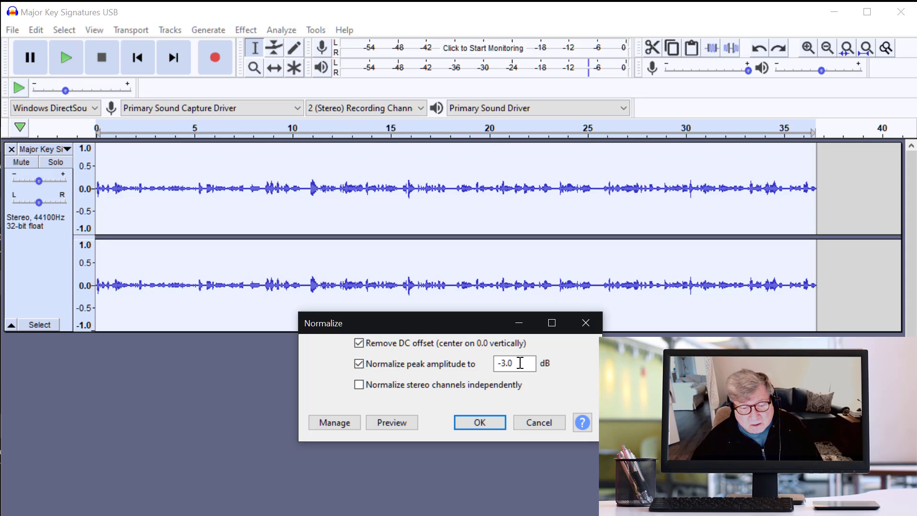
{"action": "left_click", "coordinate": [393, 427]}
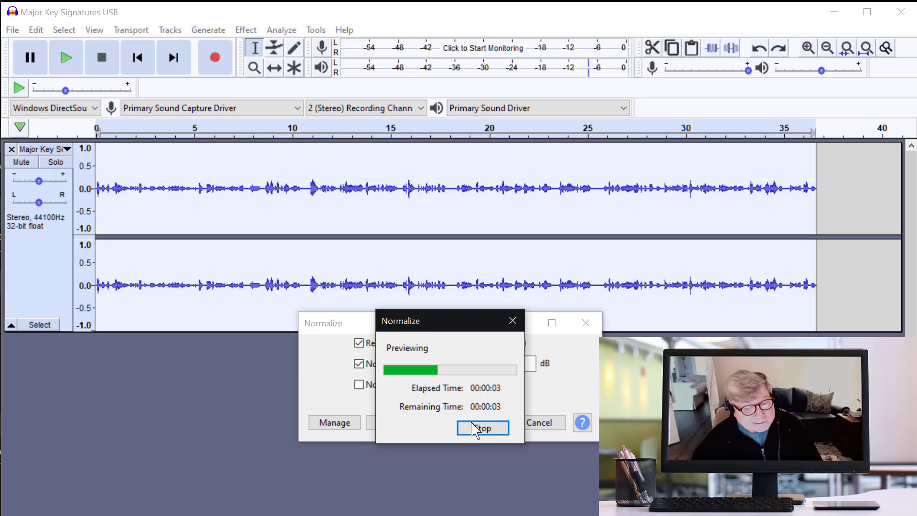
{"action": "left_click", "coordinate": [483, 428]}
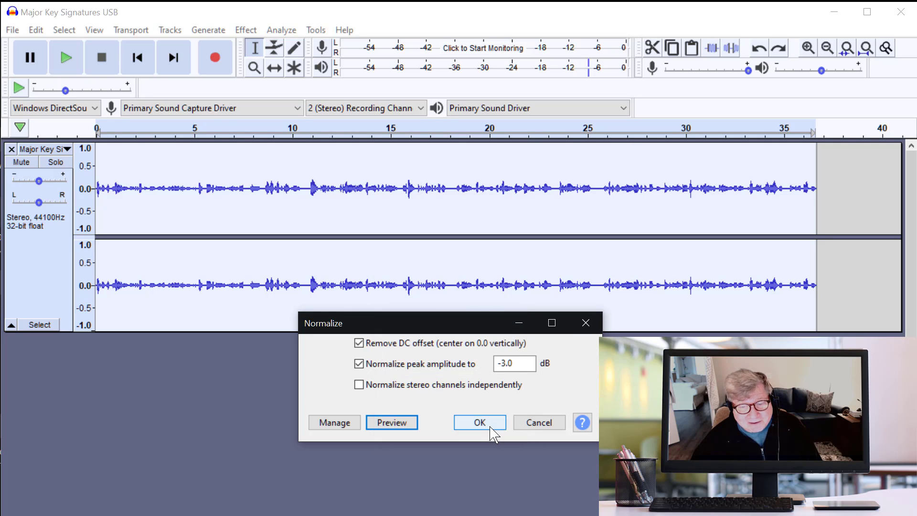
Step: Change the peak amplitude to -3.5 dB, preview it, and apply the normalization
{"action": "left_click", "coordinate": [512, 359]}
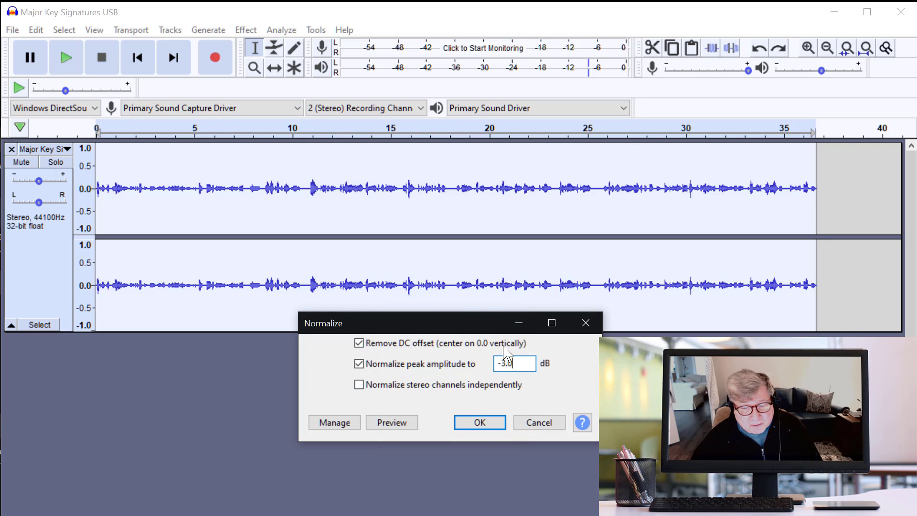
{"action": "key", "text": "BackSpace"}
{"action": "type", "text": "5"}
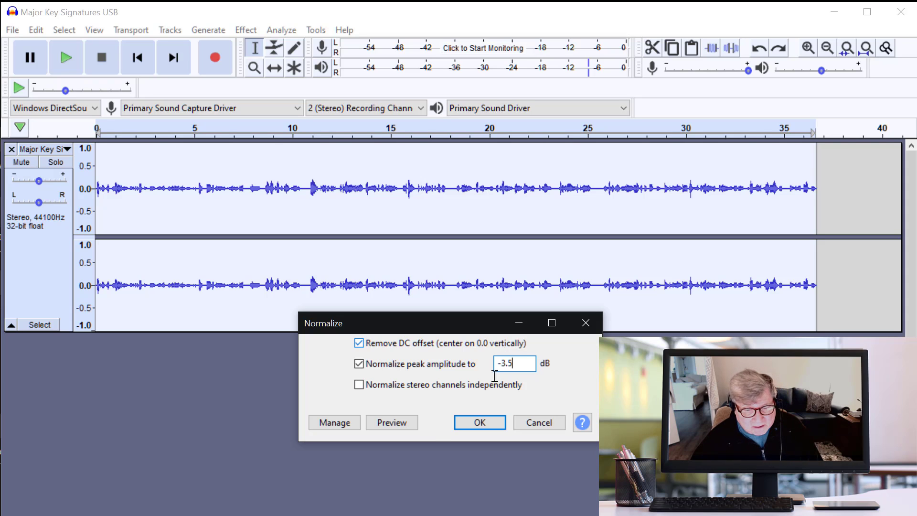
{"action": "left_click", "coordinate": [399, 424]}
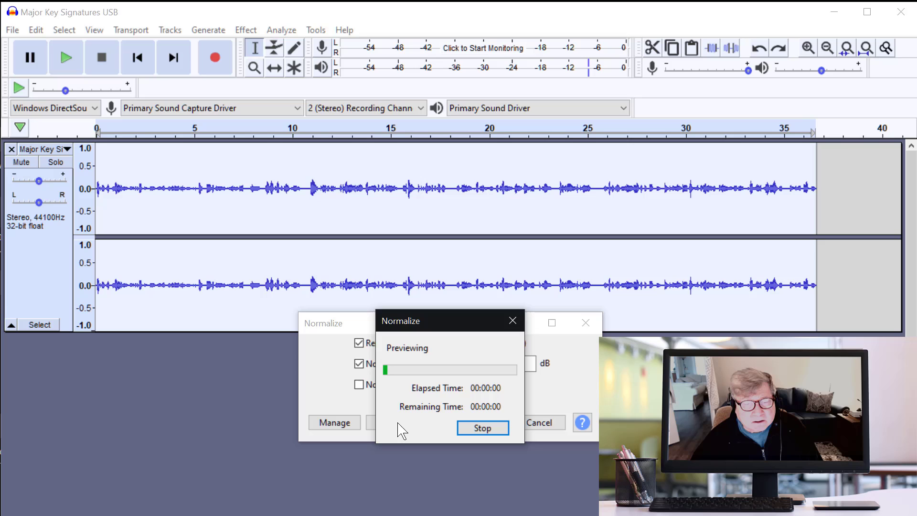
{"action": "left_click", "coordinate": [489, 427]}
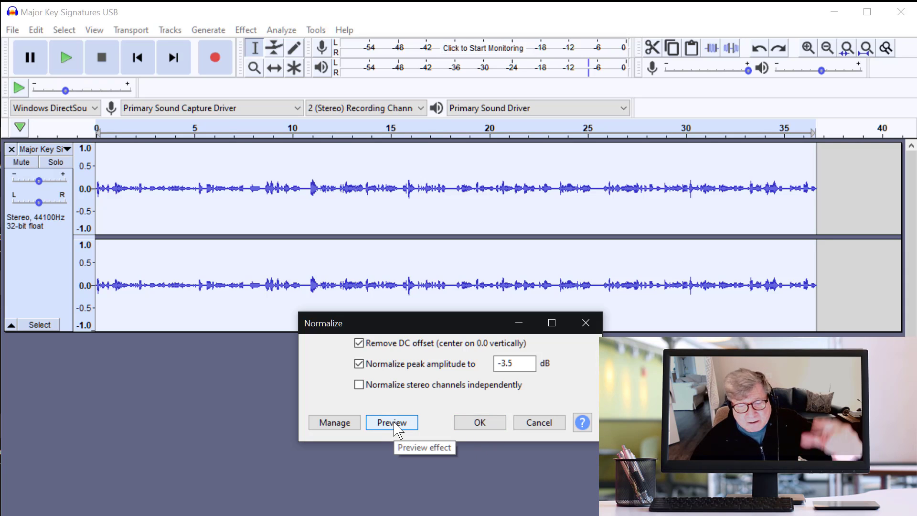
{"action": "left_click", "coordinate": [480, 422]}
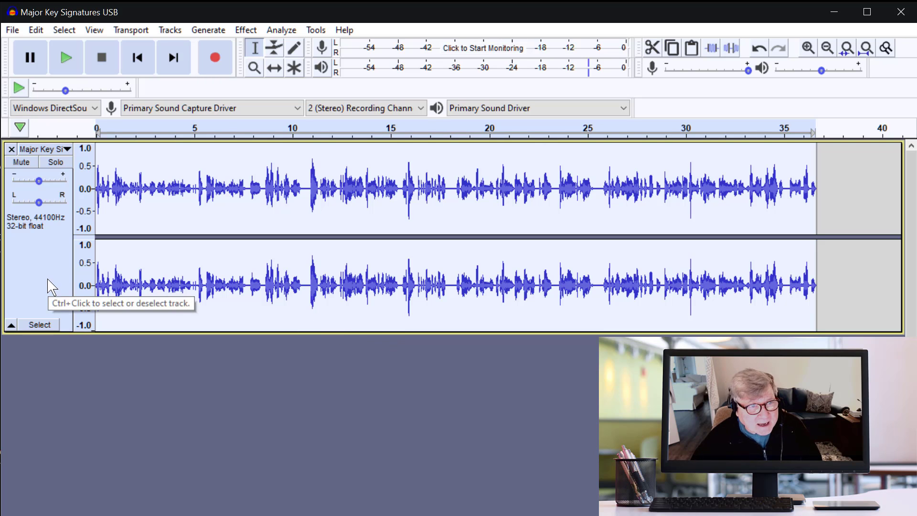
Step: In Bass and Treble, set treble to -4.0 dB and bass to -4.0 dB, then start preview playback
{"action": "left_click", "coordinate": [250, 33]}
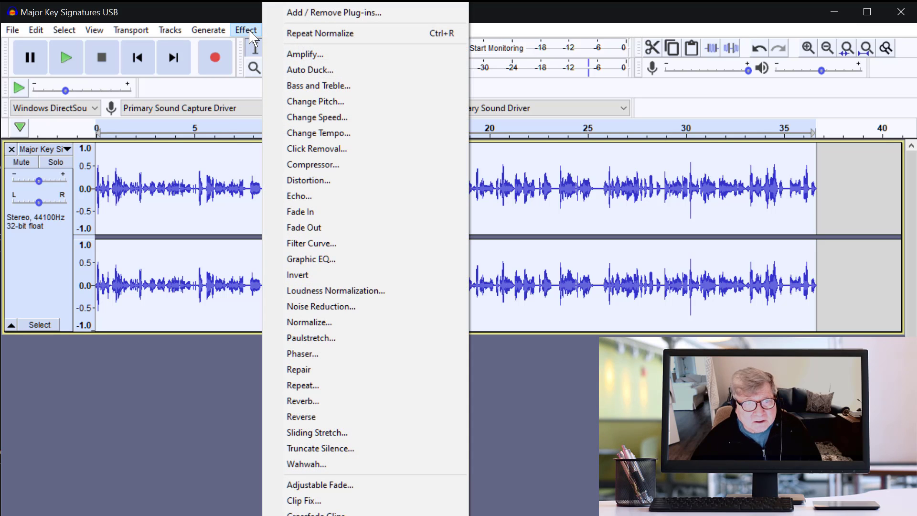
{"action": "left_click", "coordinate": [333, 89]}
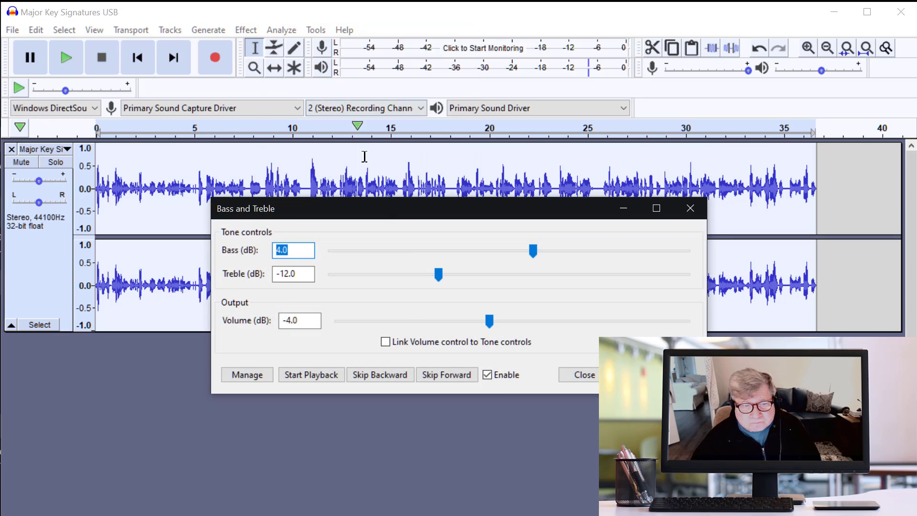
{"action": "left_click_drag", "start_coordinate": [438, 274], "coordinate": [486, 276]}
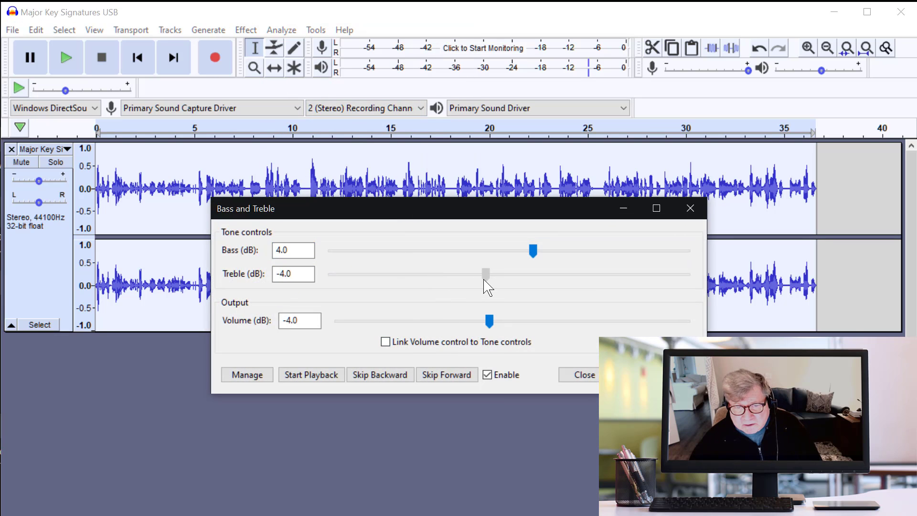
{"action": "left_click_drag", "start_coordinate": [534, 250], "coordinate": [483, 258]}
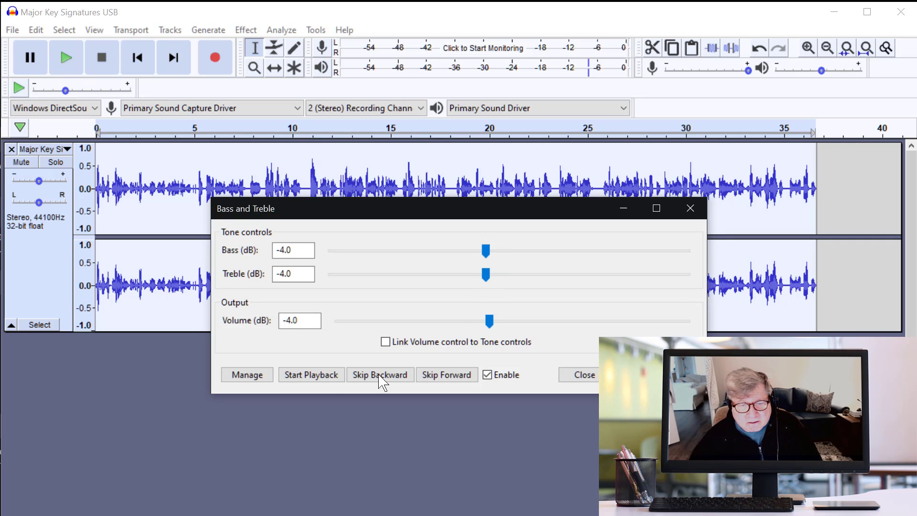
{"action": "left_click", "coordinate": [320, 378]}
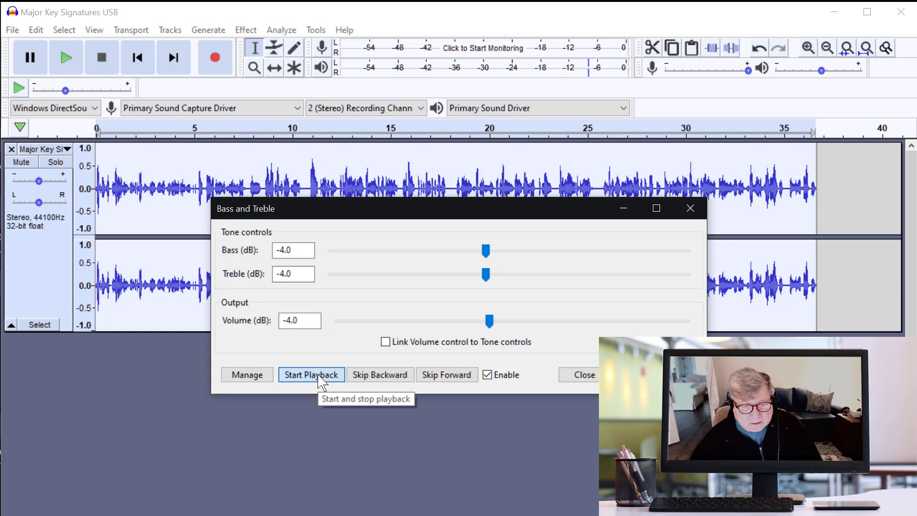
Step: Boost bass to 9.0 dB and cut treble to -13.0 dB while listening, then stop and close
{"action": "left_click", "coordinate": [486, 251]}
{"action": "left_click_drag", "start_coordinate": [491, 260], "coordinate": [563, 257]}
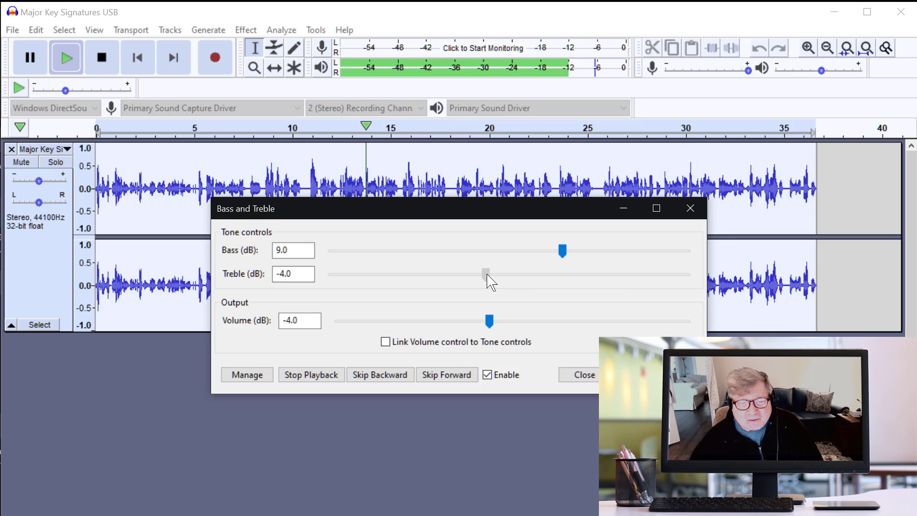
{"action": "left_click_drag", "start_coordinate": [487, 277], "coordinate": [432, 289]}
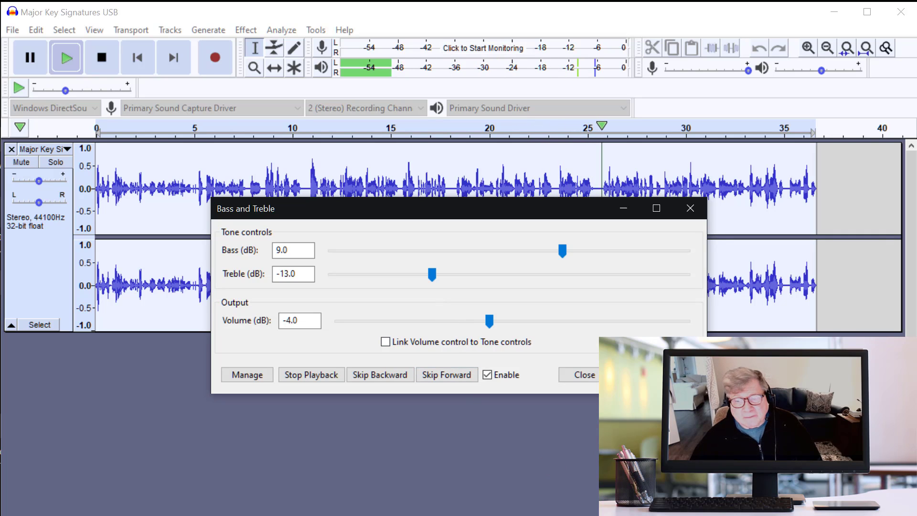
{"action": "left_click", "coordinate": [102, 57]}
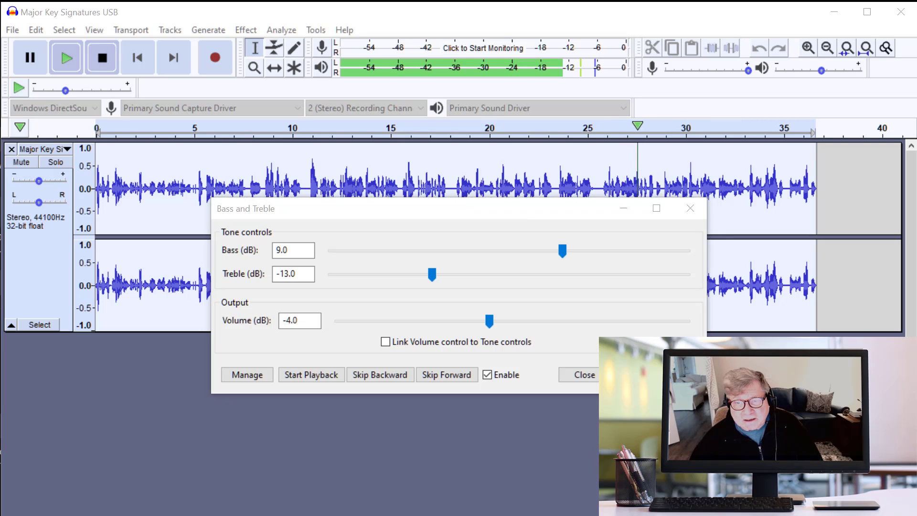
{"action": "left_click", "coordinate": [690, 206]}
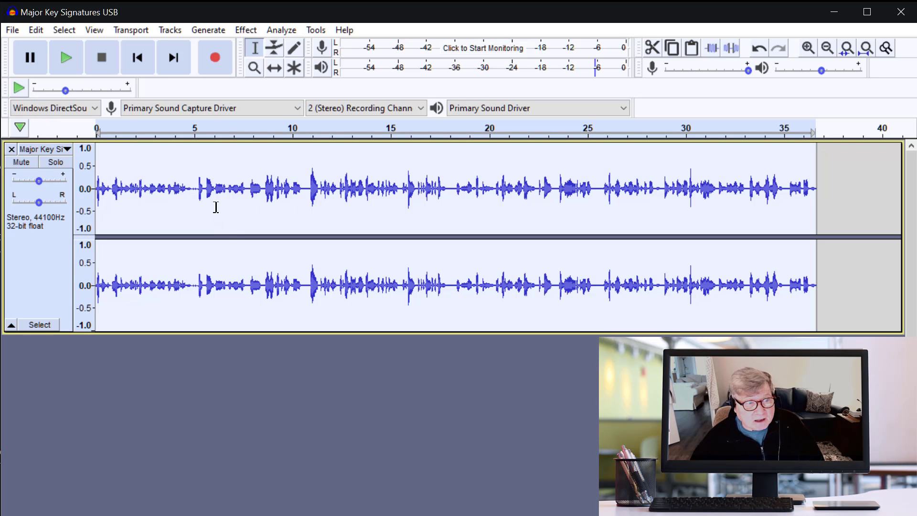
{"action": "left_click", "coordinate": [111, 163]}
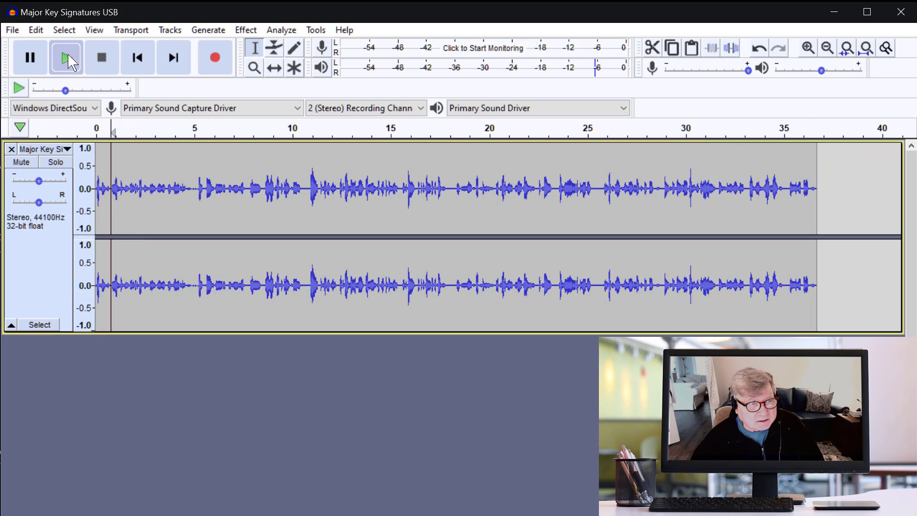
{"action": "left_click", "coordinate": [68, 55]}
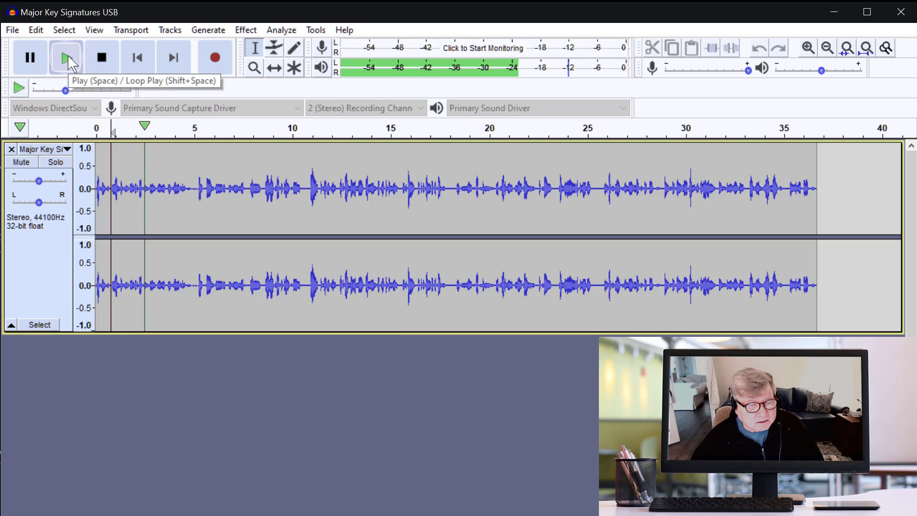
{"action": "left_click", "coordinate": [102, 57]}
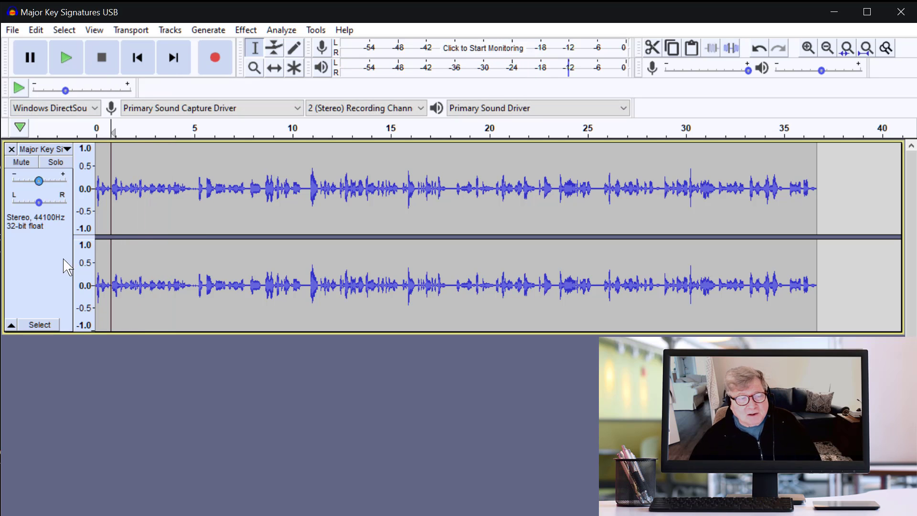
{"action": "left_click", "coordinate": [40, 270]}
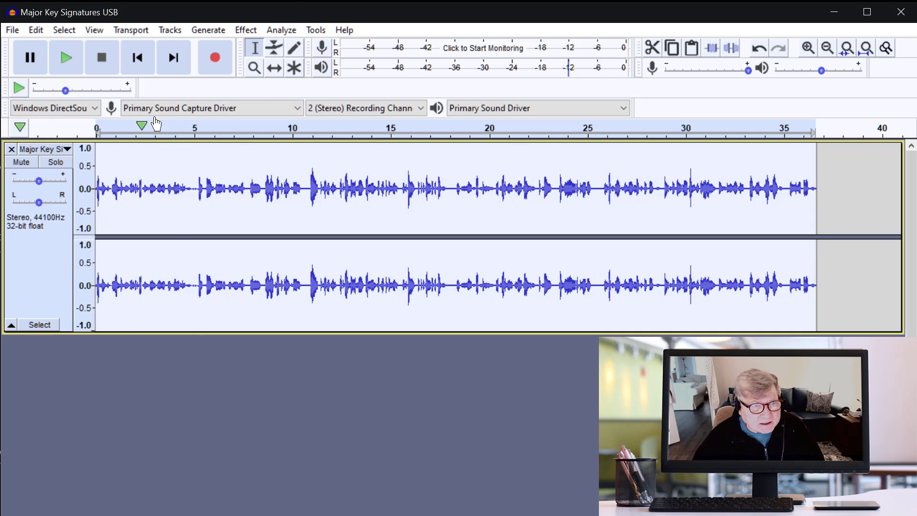
Step: Normalize the narration again with a 3.0 peak amplitude value, previewing briefly before applying
{"action": "left_click", "coordinate": [246, 30]}
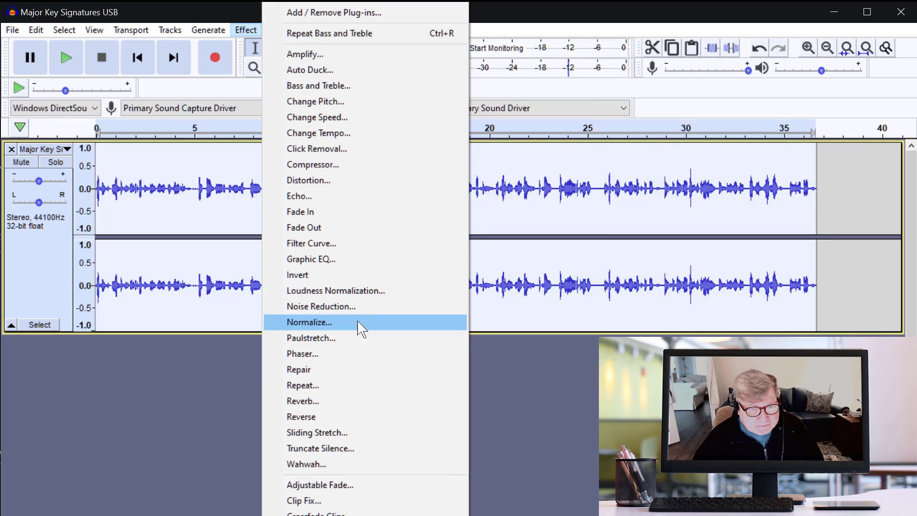
{"action": "left_click", "coordinate": [340, 325]}
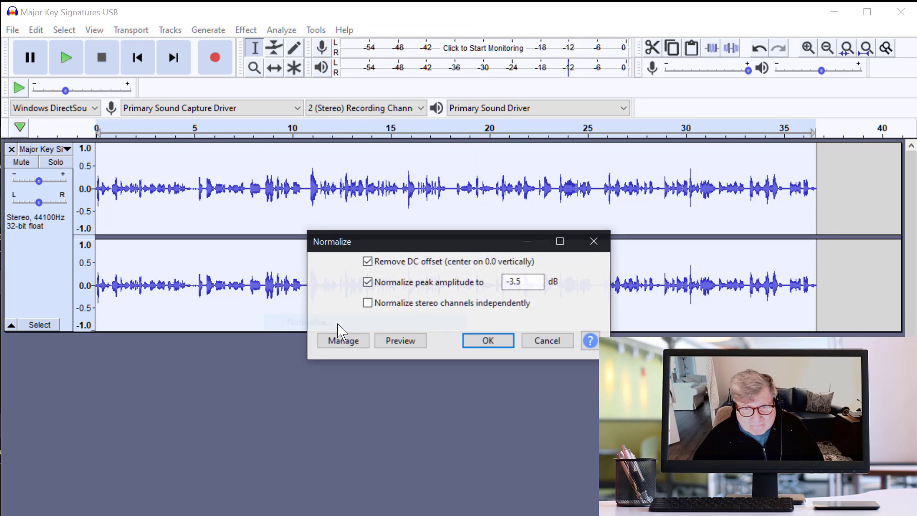
{"action": "double_click", "coordinate": [528, 282]}
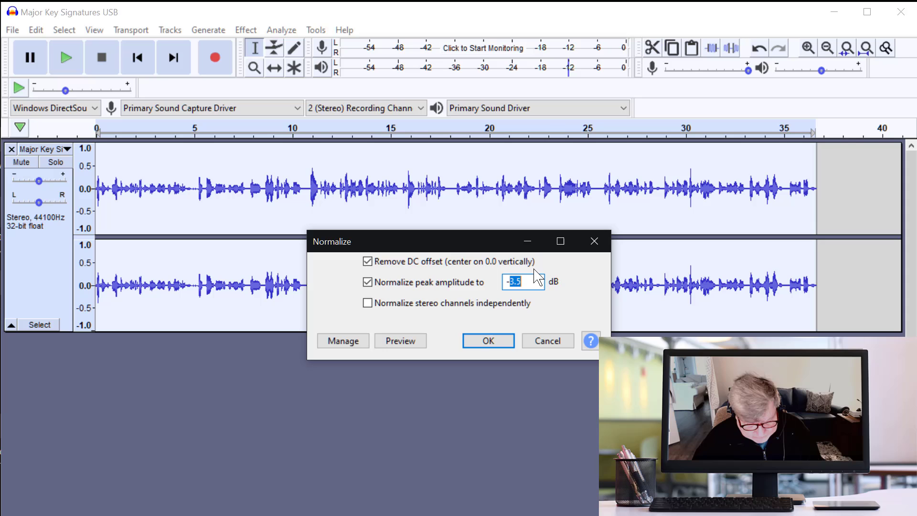
{"action": "type", "text": "3.0"}
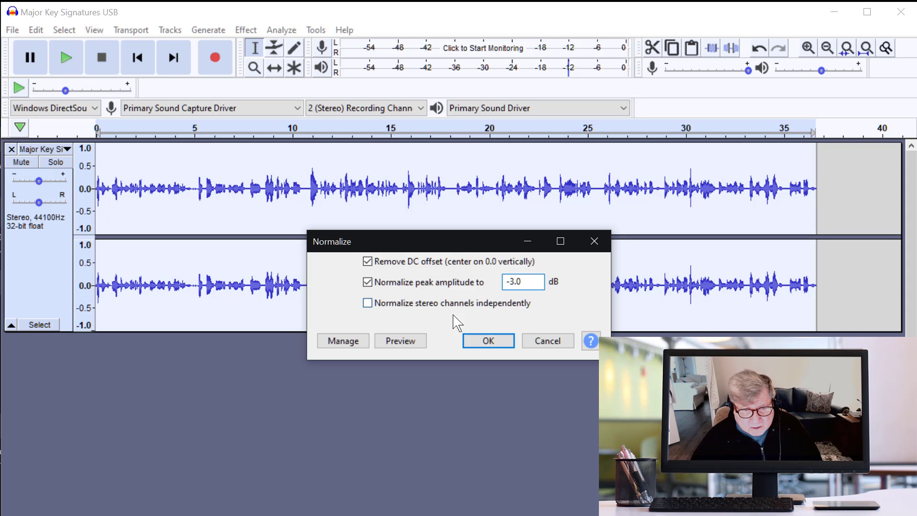
{"action": "left_click", "coordinate": [412, 347]}
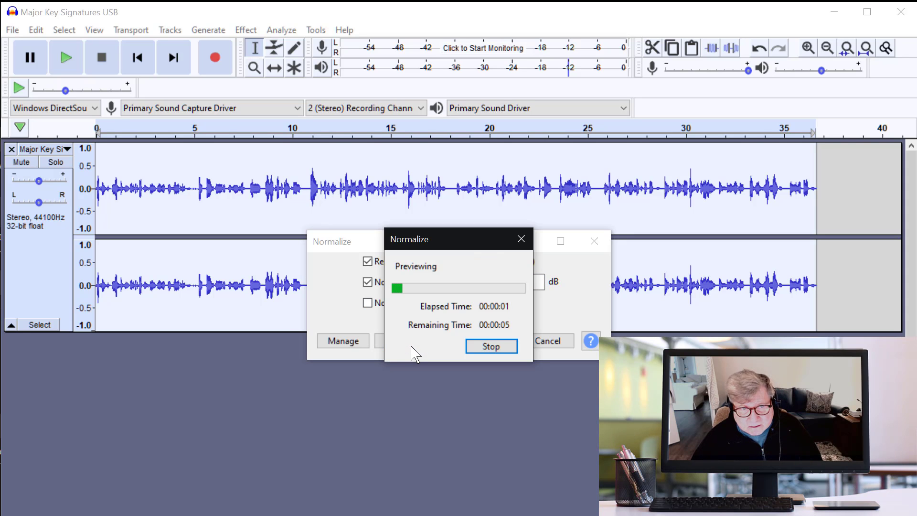
{"action": "left_click", "coordinate": [478, 346]}
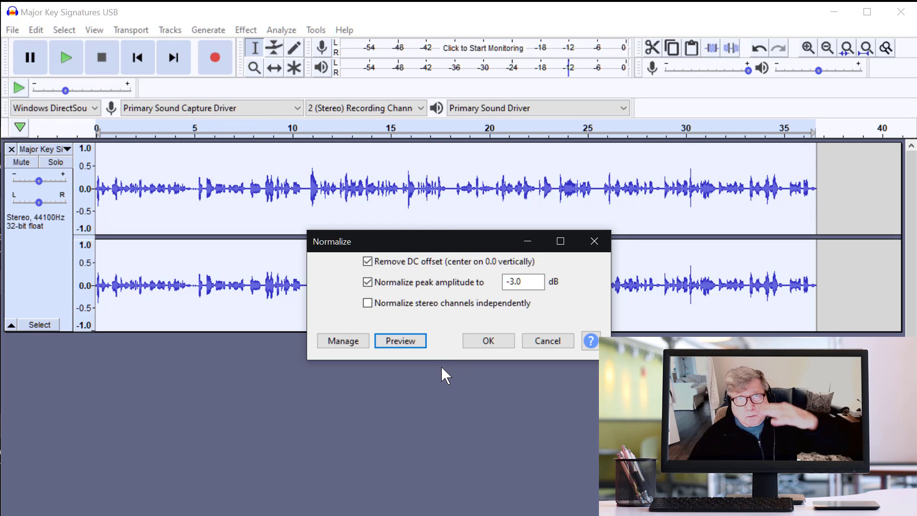
{"action": "left_click", "coordinate": [496, 342]}
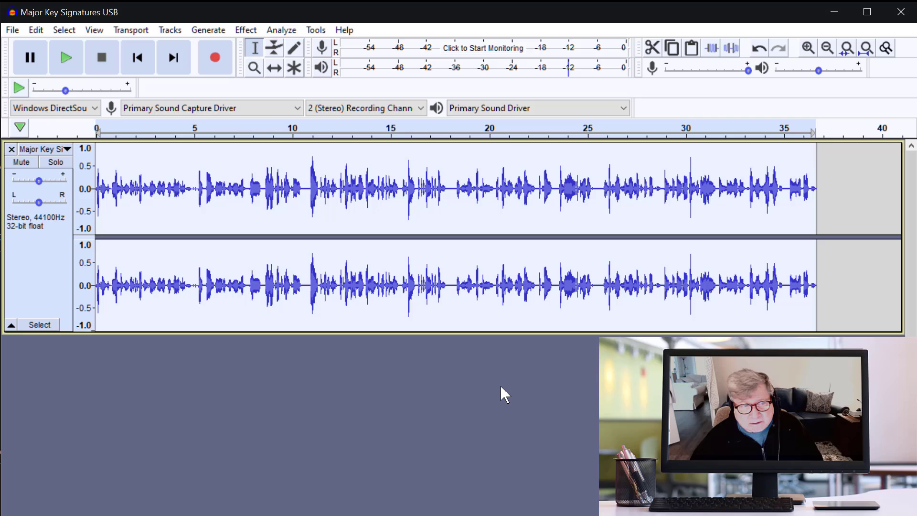
{"action": "left_click", "coordinate": [72, 59]}
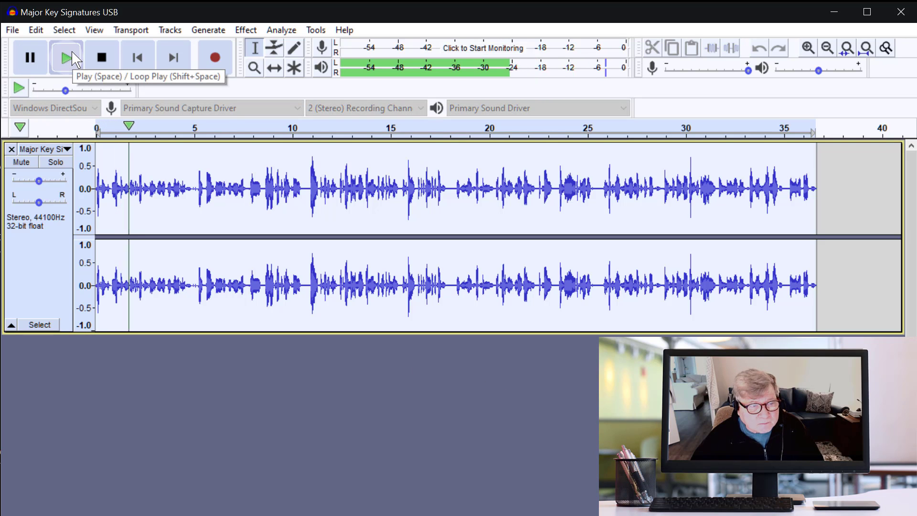
{"action": "left_click", "coordinate": [67, 50]}
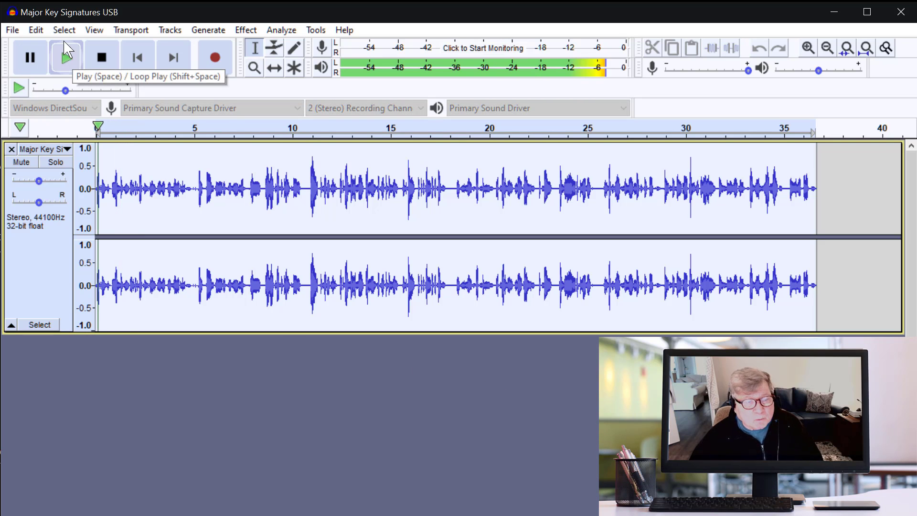
{"action": "left_click", "coordinate": [103, 57]}
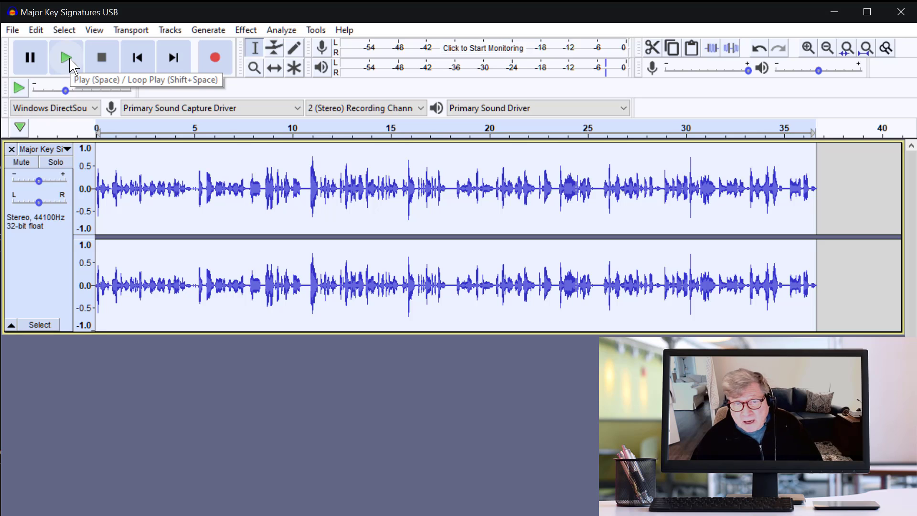
Step: Export the track as 'Major Key Signatures edited.mp3' to the Desktop, accepting the metadata tags
{"action": "left_click", "coordinate": [12, 30]}
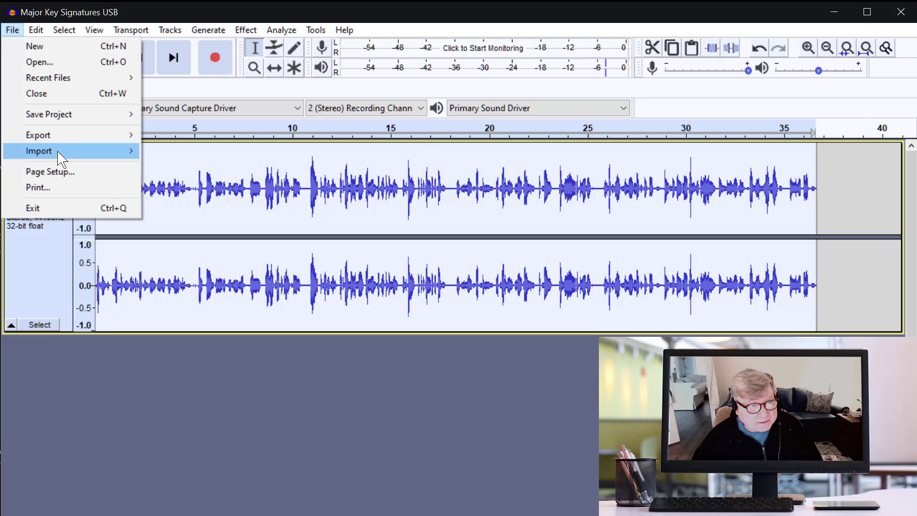
{"action": "mouse_move", "coordinate": [67, 143]}
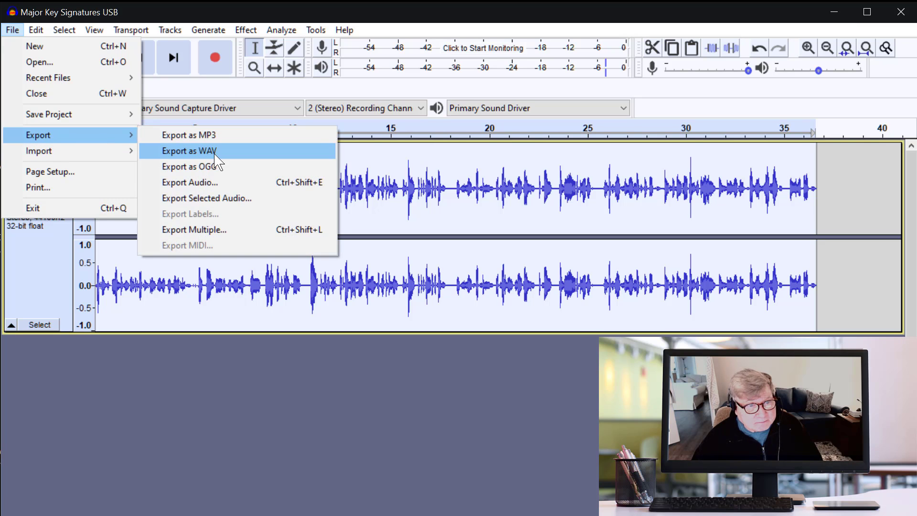
{"action": "left_click", "coordinate": [208, 136]}
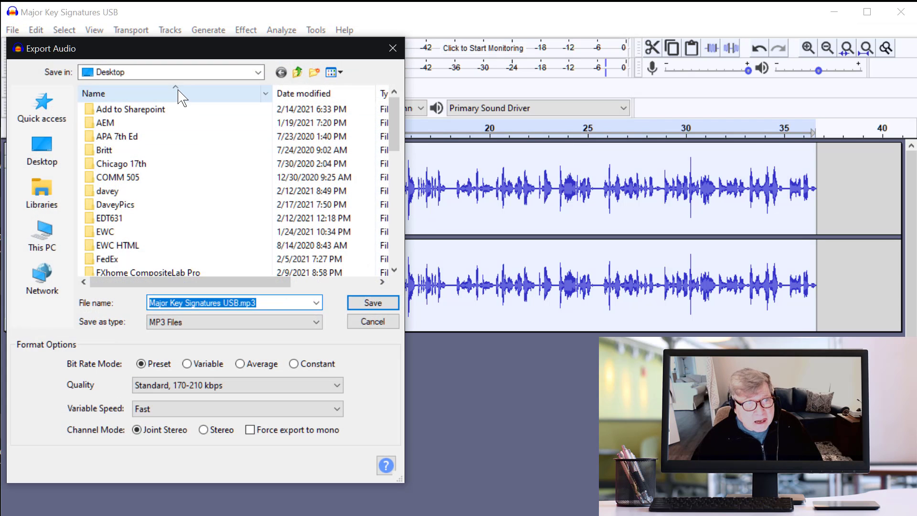
{"action": "left_click_drag", "start_coordinate": [267, 48], "coordinate": [375, 38]}
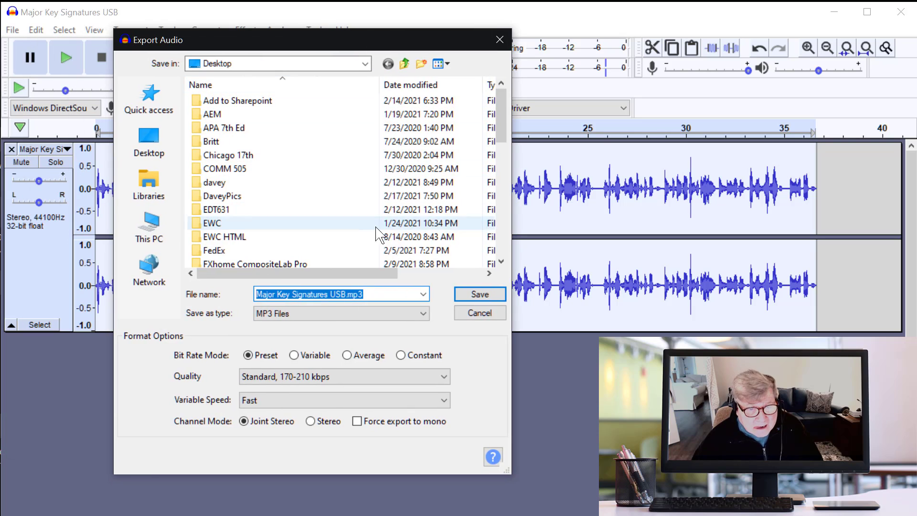
{"action": "left_click", "coordinate": [344, 294]}
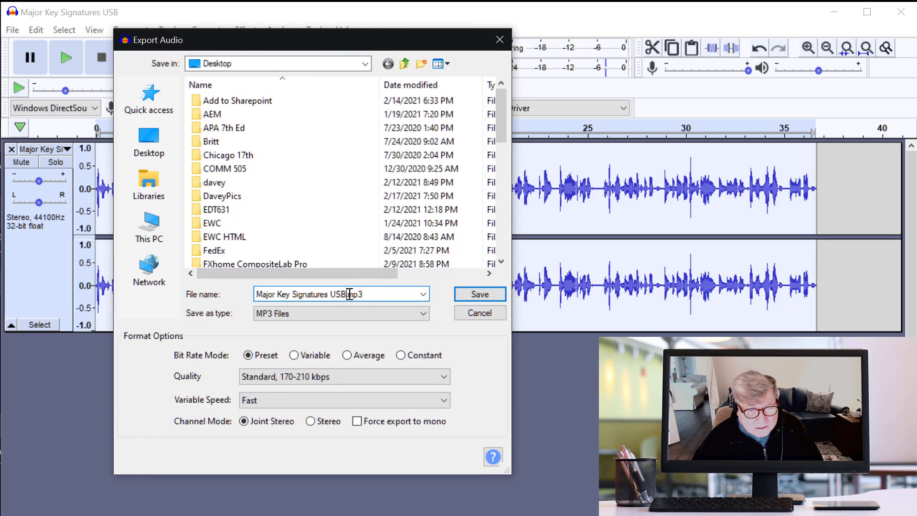
{"action": "key", "text": "BackSpace"}
{"action": "key", "text": "BackSpace"}
{"action": "key", "text": "BackSpace"}
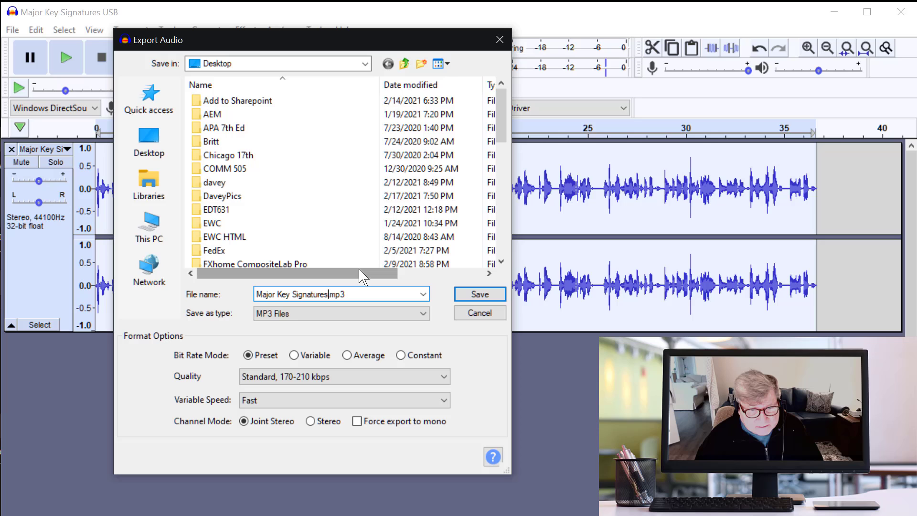
{"action": "type", "text": "edited"}
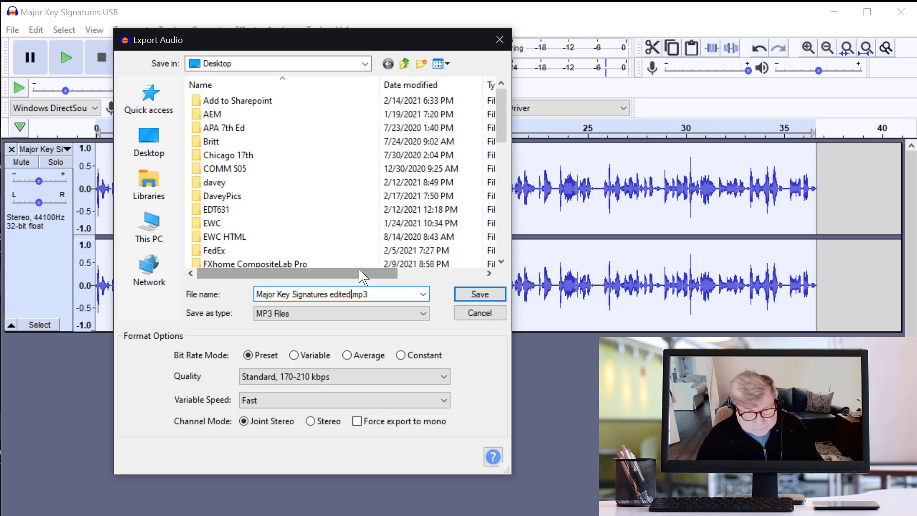
{"action": "left_click", "coordinate": [477, 293]}
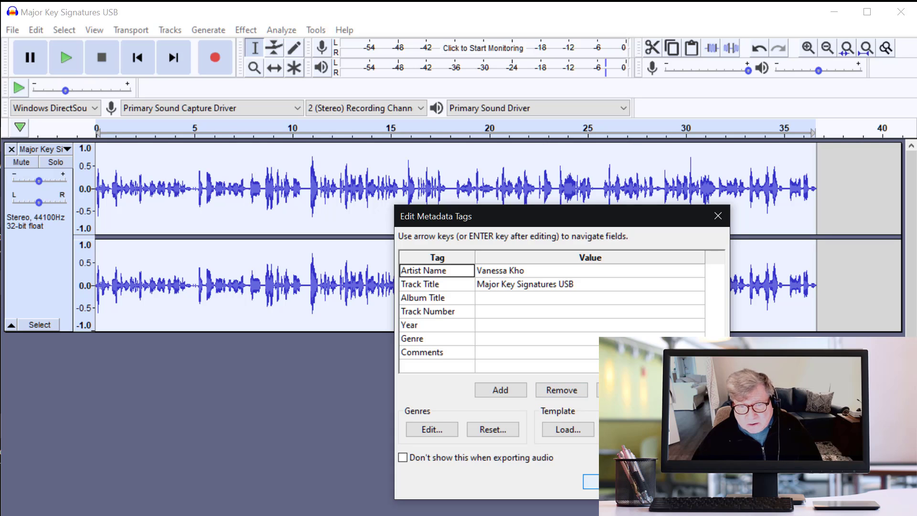
{"action": "key", "text": "Return"}
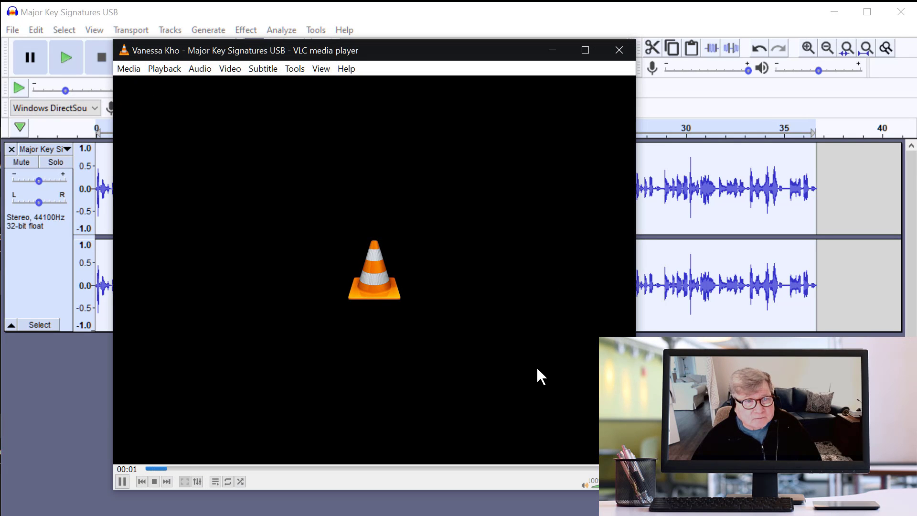
{"action": "left_click", "coordinate": [619, 50]}
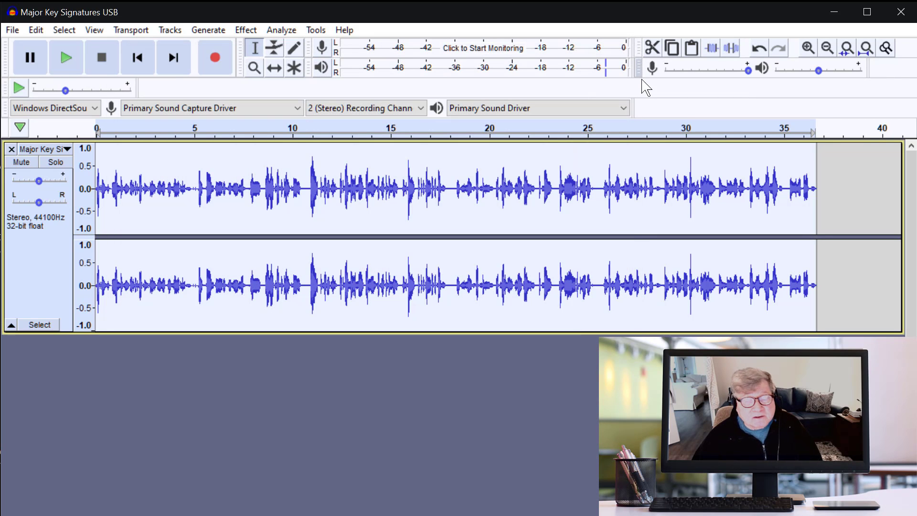
{"action": "mouse_move", "coordinate": [669, 74]}
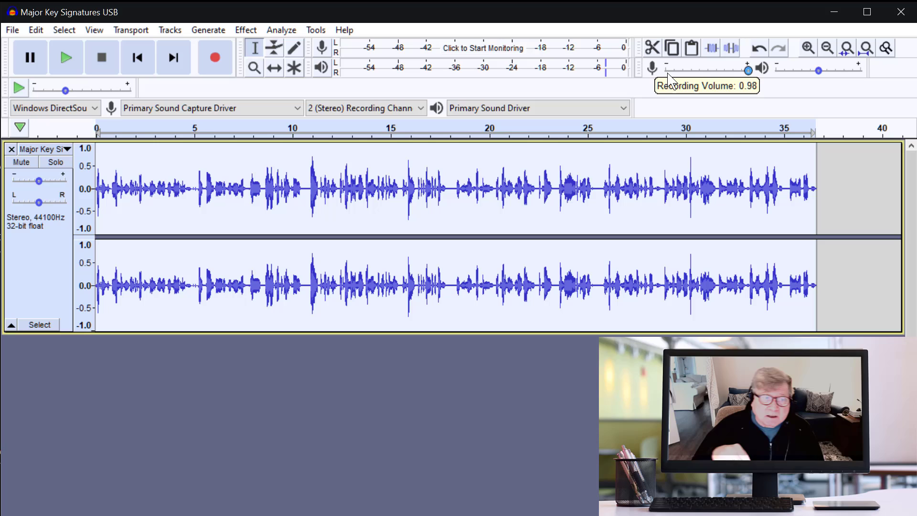